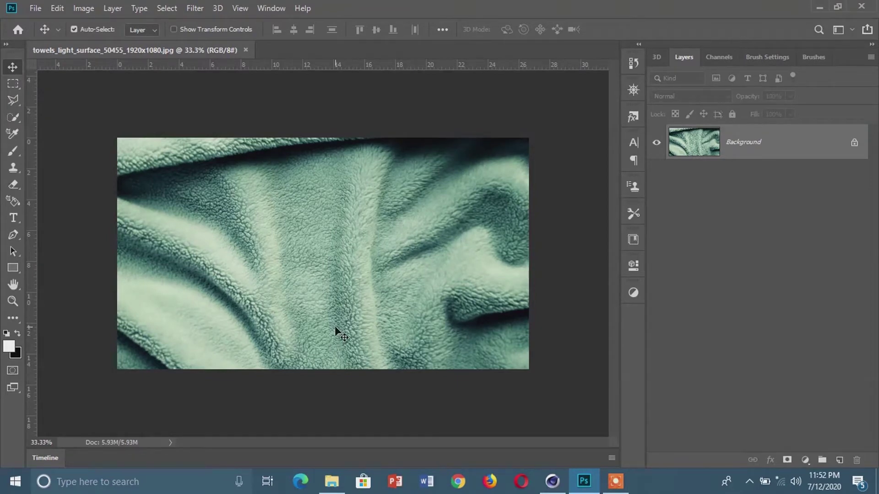
Step: Apply a Gaussian Blur with a 1.0 pixel radius to the towel background image
scroll(335, 327, "up", 2)
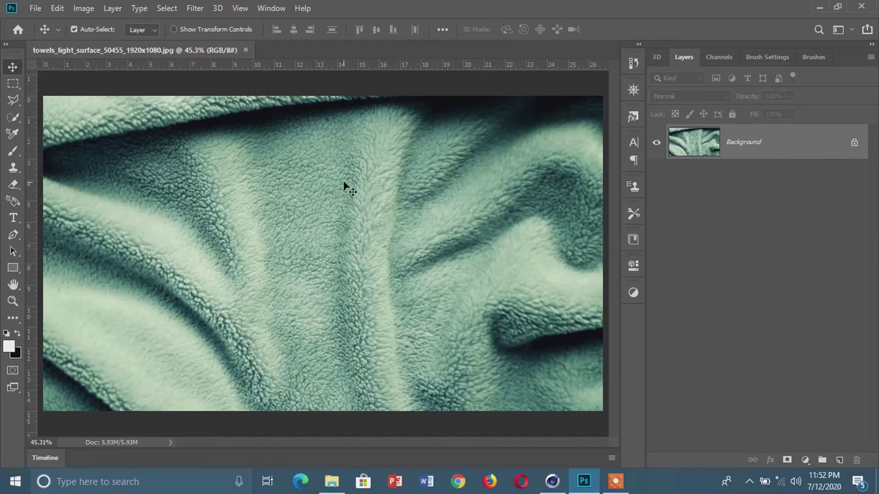
left_click(195, 9)
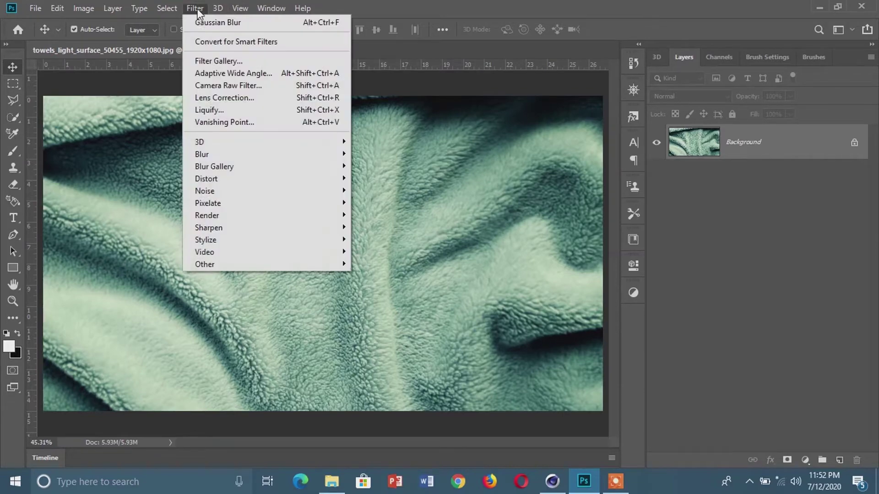
mouse_move(332, 156)
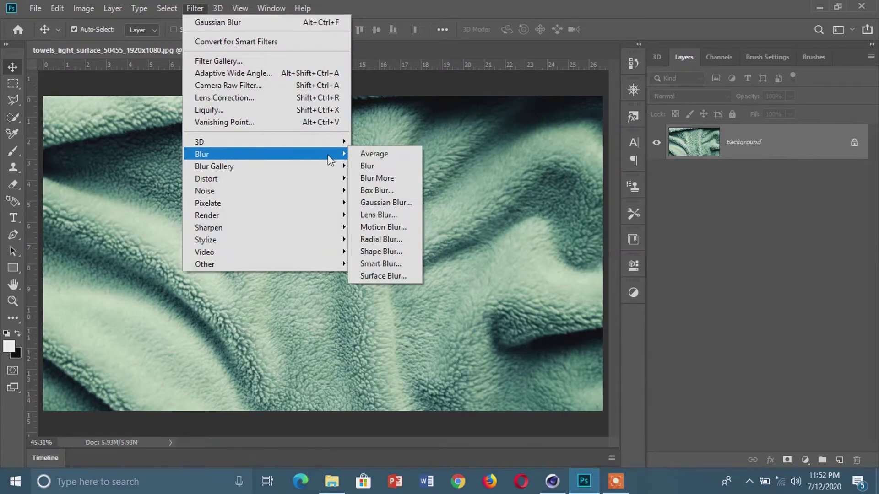
left_click(394, 201)
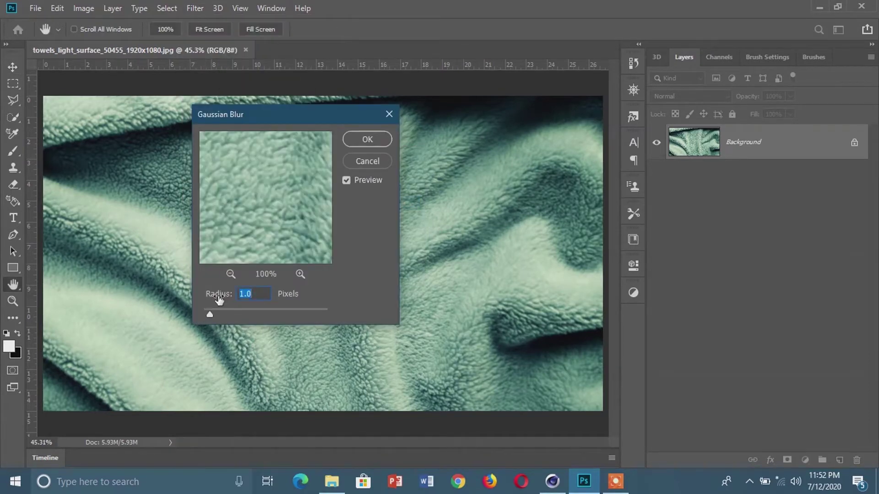
left_click(362, 139)
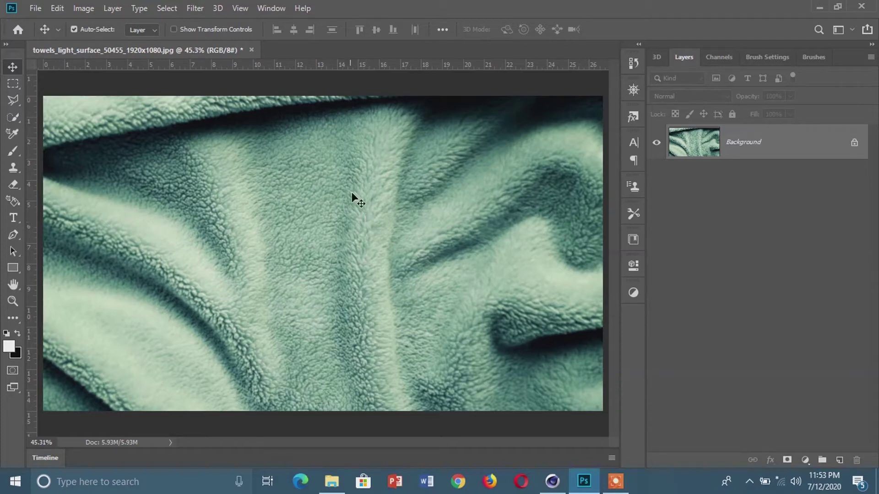
left_click(265, 8)
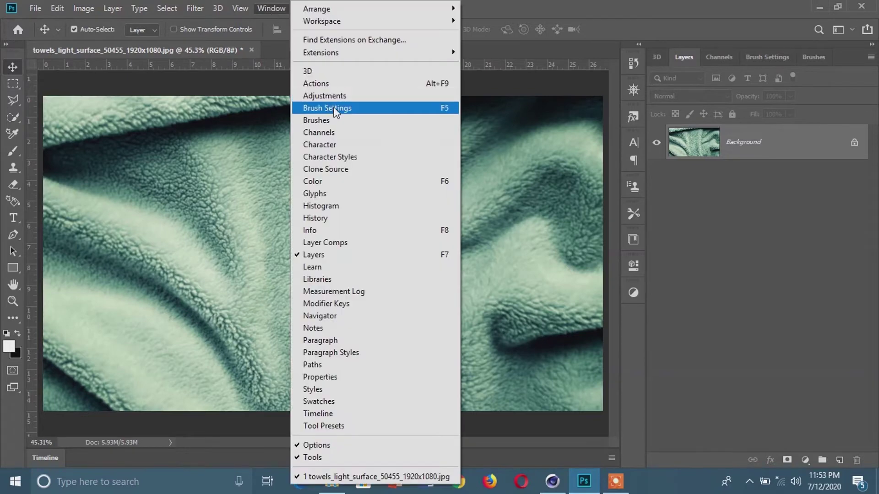
left_click(334, 95)
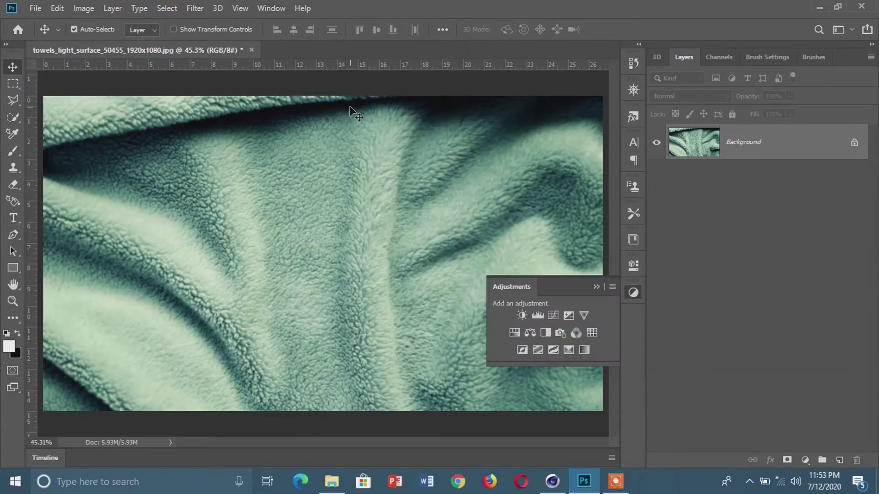
left_click(598, 287)
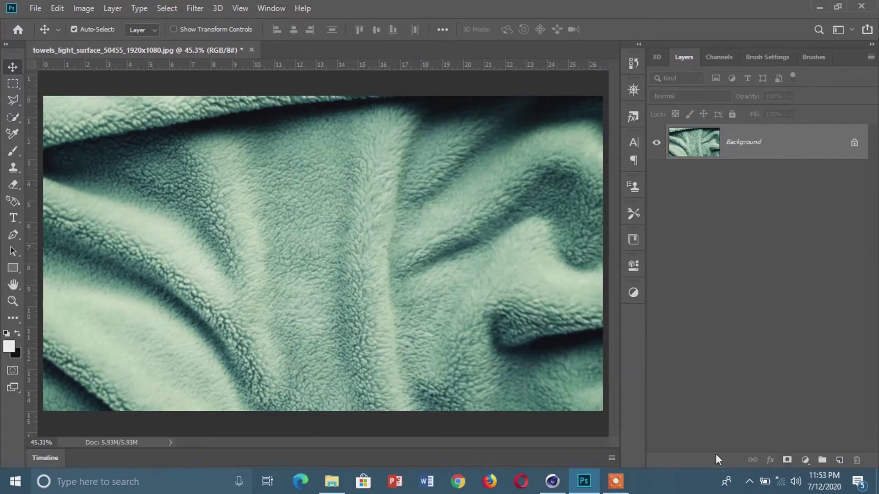
Step: Add a Hue/Saturation adjustment layer above the towel image with saturation at -100
left_click(805, 460)
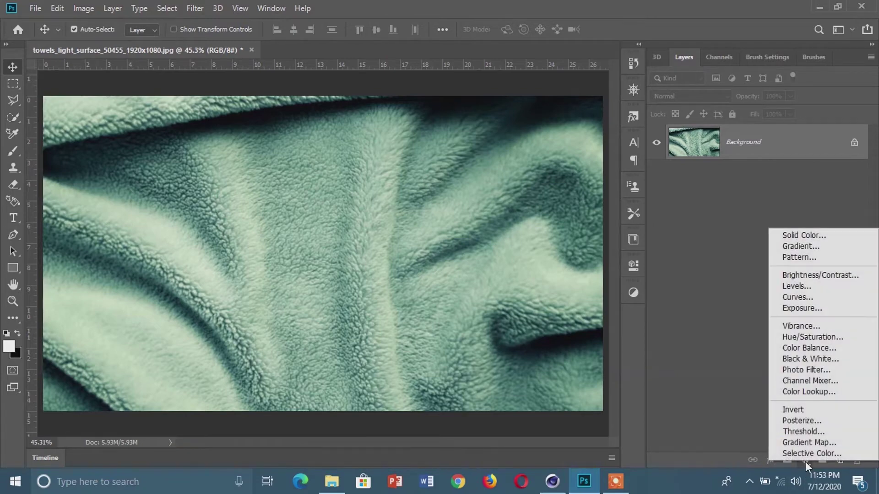
left_click(803, 337)
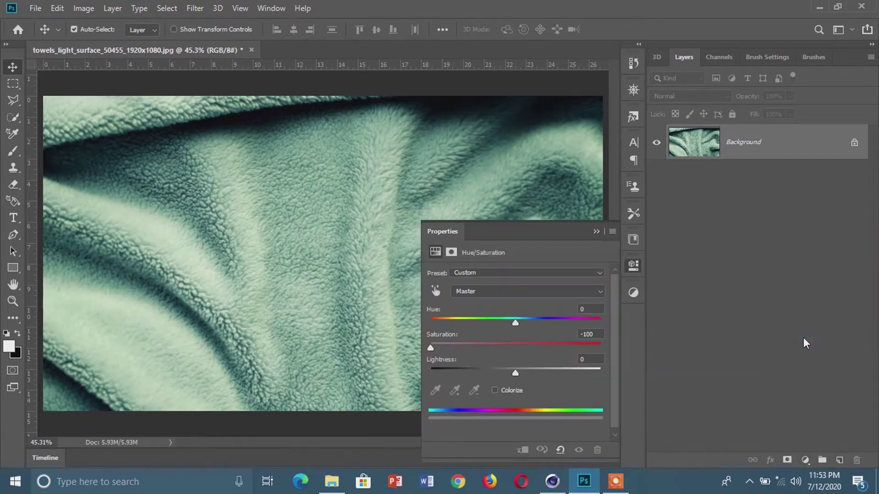
left_click_drag(514, 347, 426, 345)
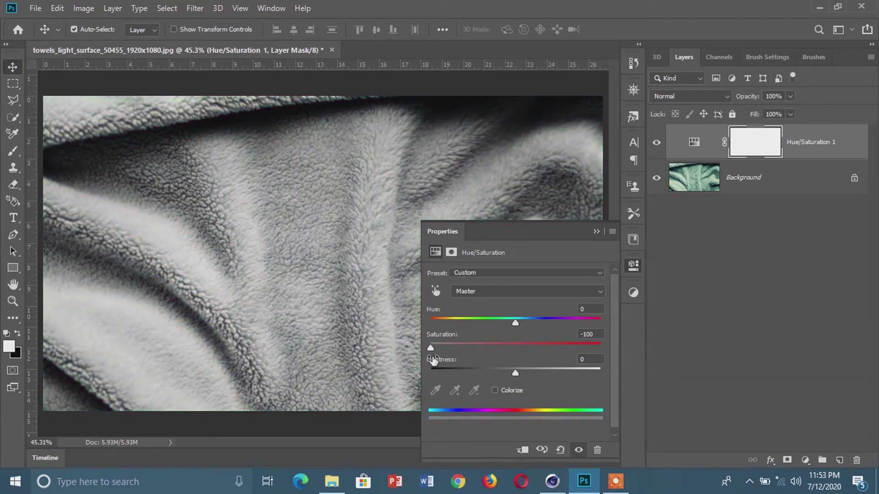
left_click(595, 231)
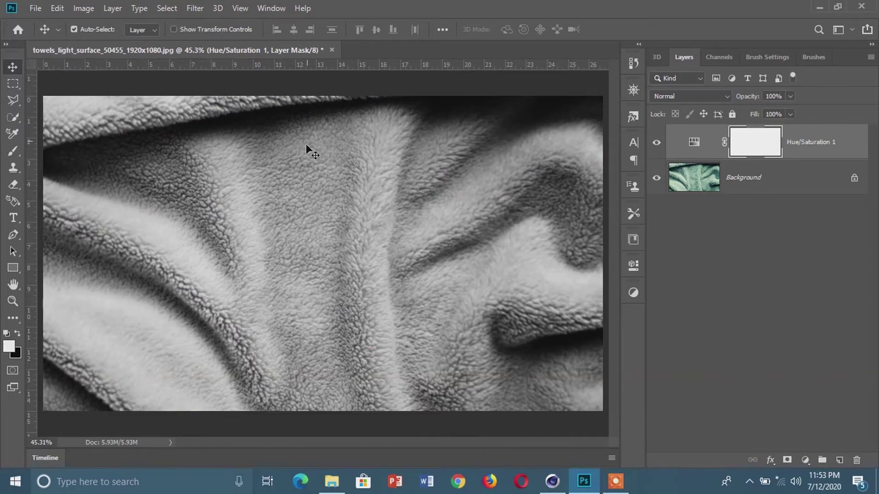
Step: Save the greyscale document to the Desktop as a Photoshop file named displacement, with Maximize Compatibility on
left_click(35, 11)
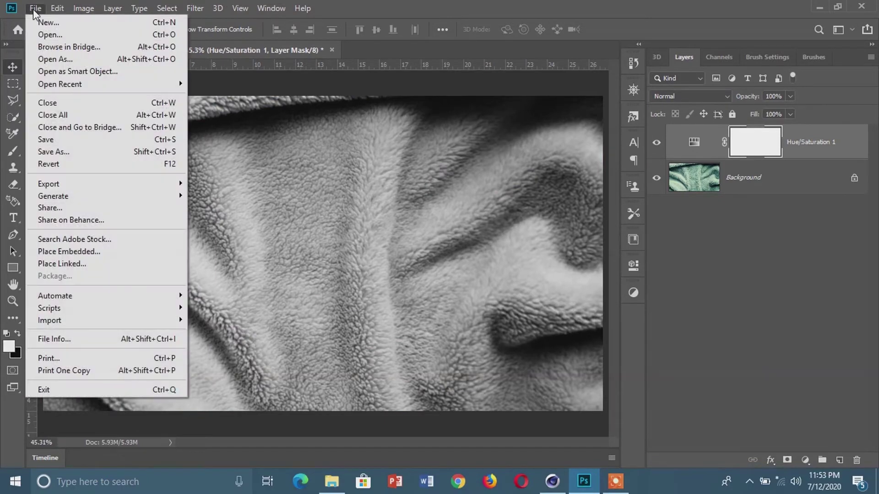
left_click(53, 147)
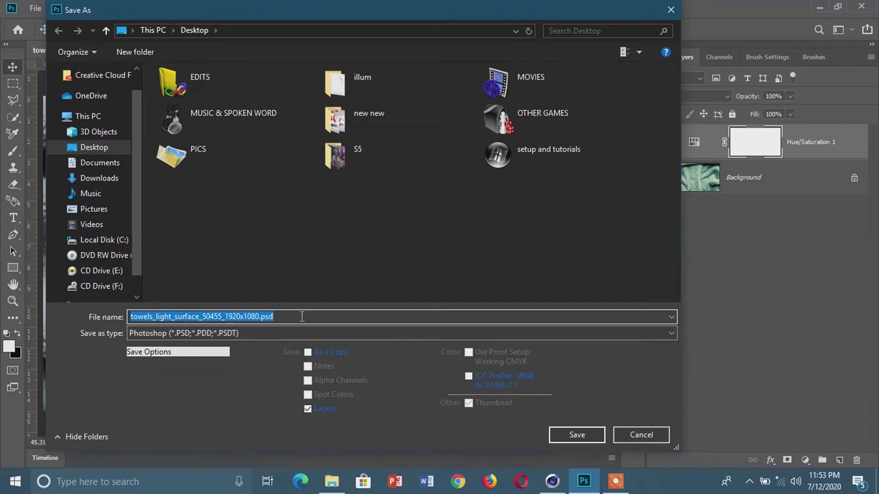
type("displacement")
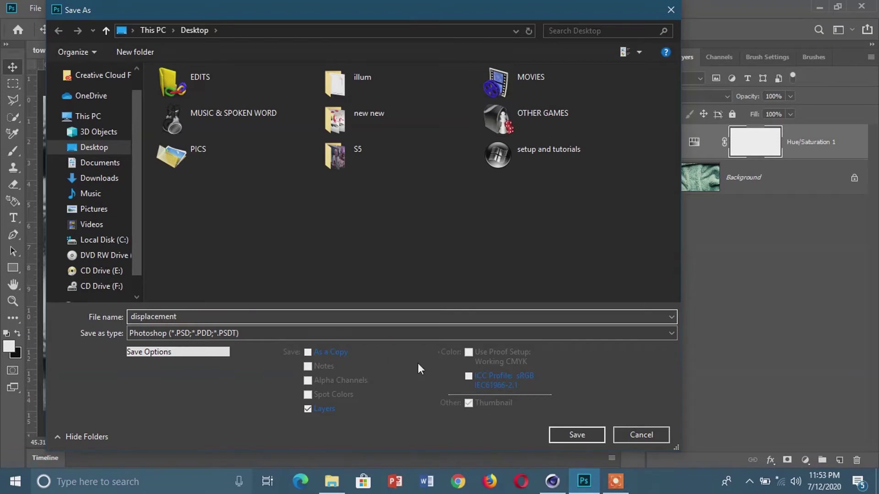
left_click(570, 428)
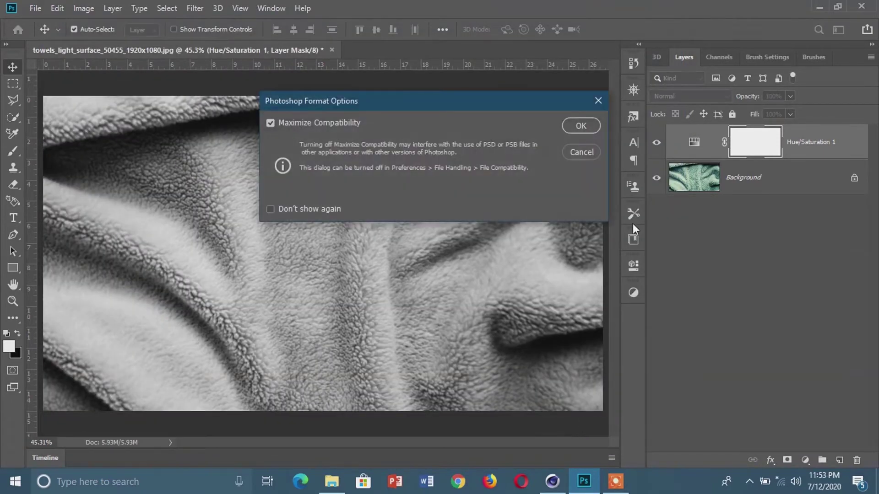
left_click(577, 127)
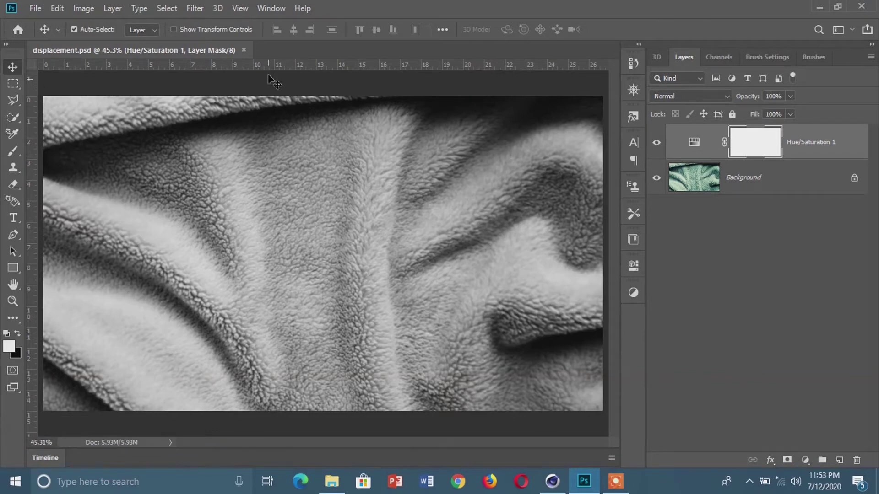
Step: Close the displacement document and open the original towels_light_surface_50455_1920x1080.jpg from the Desktop
left_click(244, 49)
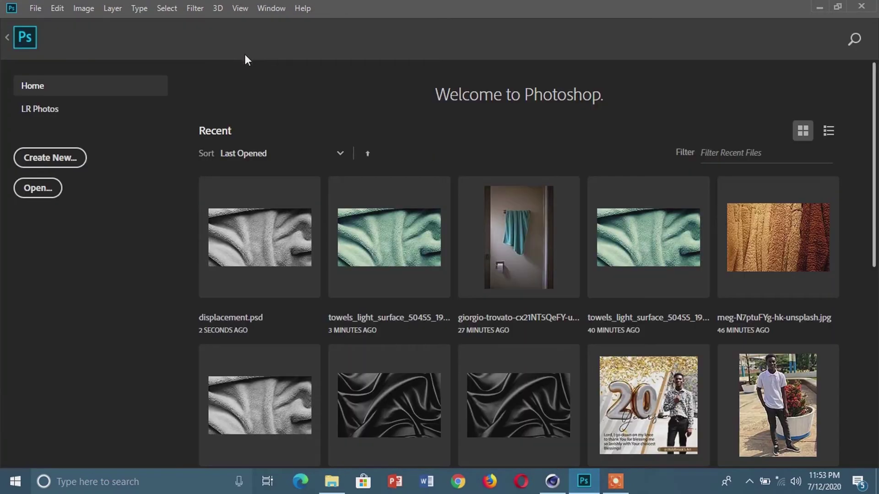
left_click(34, 8)
left_click(54, 34)
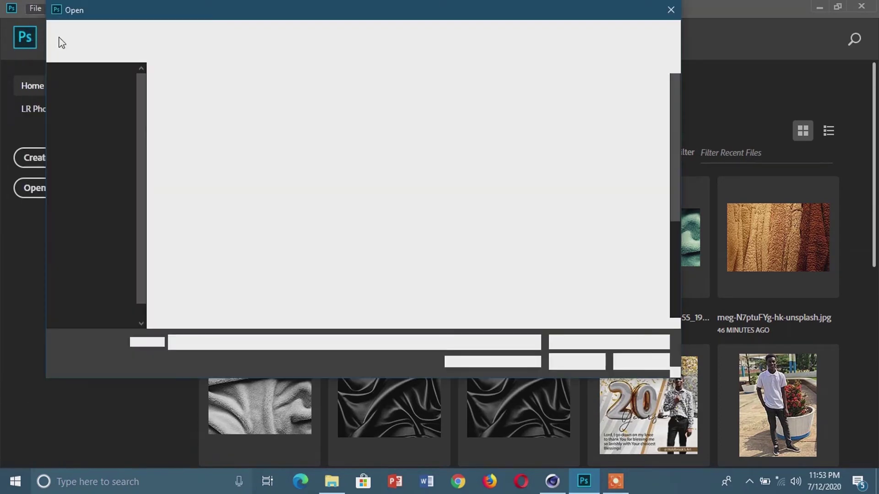
scroll(410, 198, "down", 5)
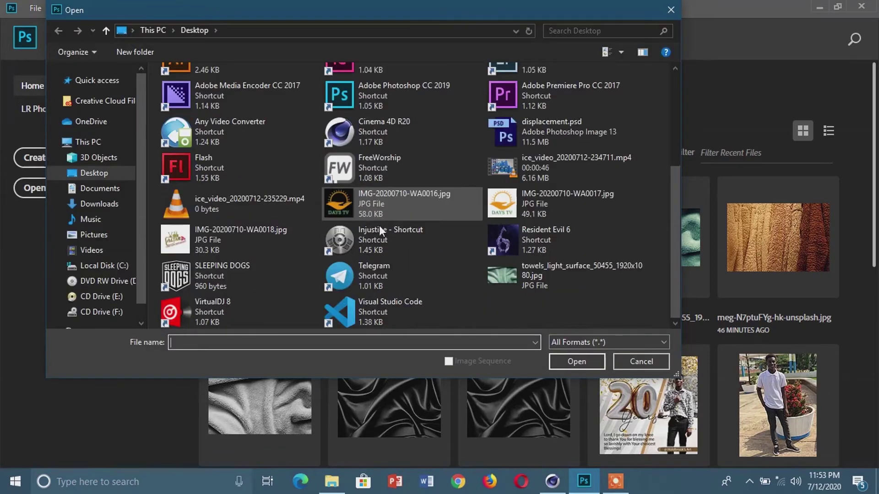
left_click(546, 281)
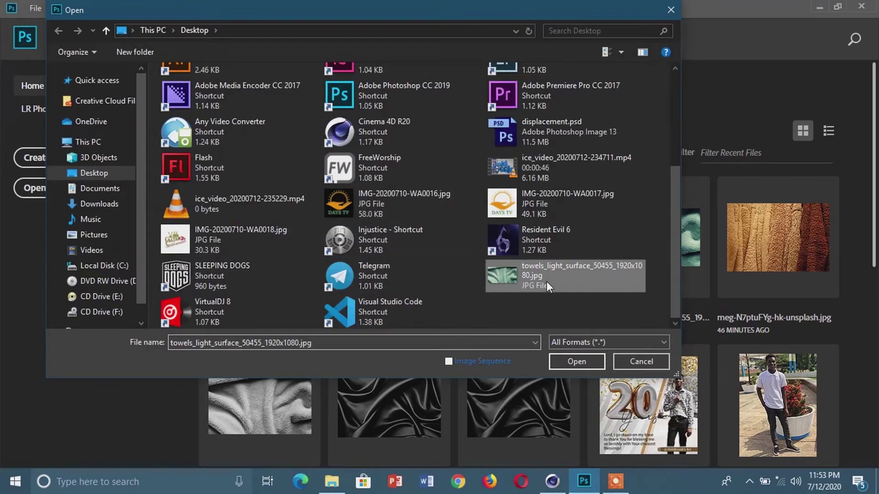
left_click(586, 364)
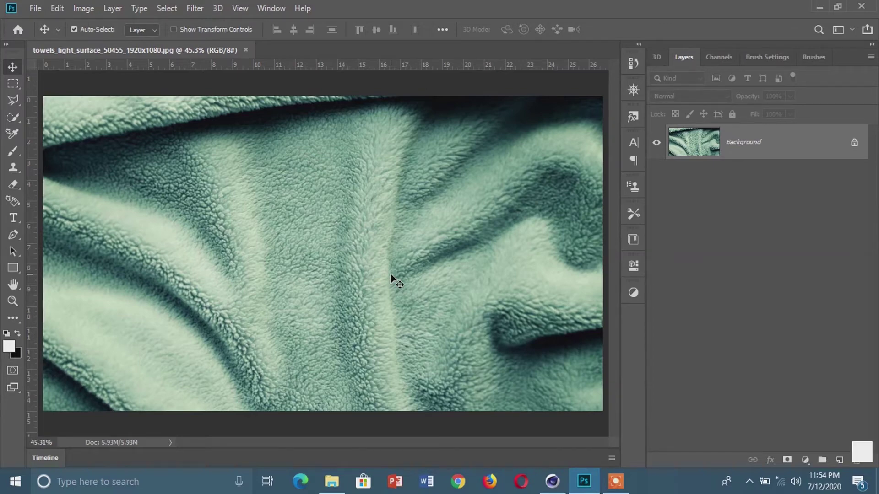
Step: Place the ben.png logo from the LOGOS folder onto the towel image, keeping its centred default size
left_click(339, 481)
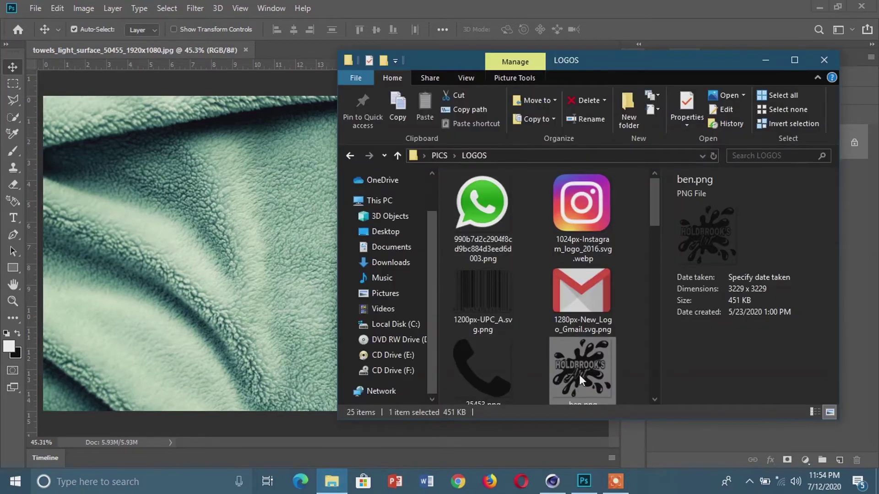
left_click_drag(592, 372, 235, 285)
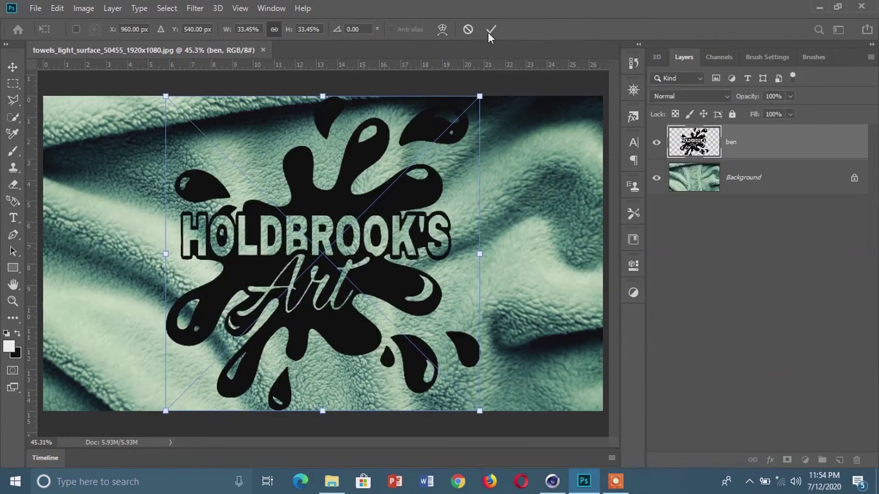
left_click(489, 31)
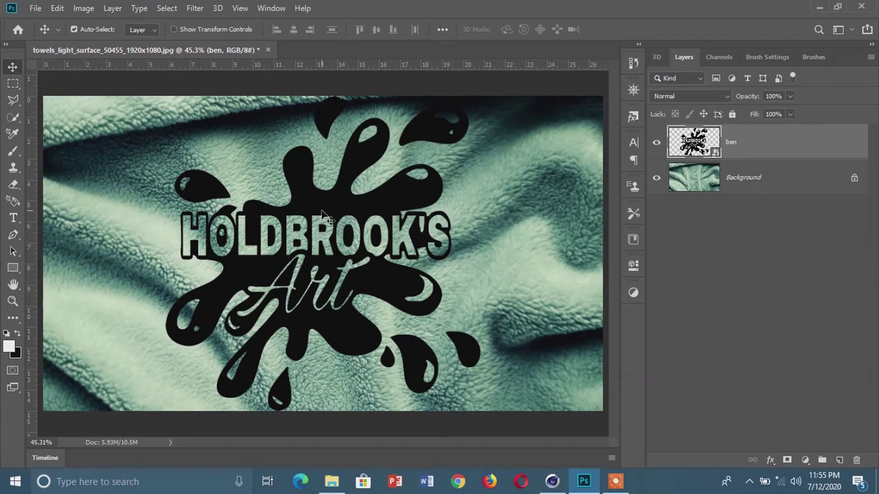
Step: Convert the logo layer to a smart object and apply Displace with horizontal and vertical scale 10, stretched to fit, using displacement.psd as the map
right_click(733, 147)
left_click(640, 134)
left_click(192, 7)
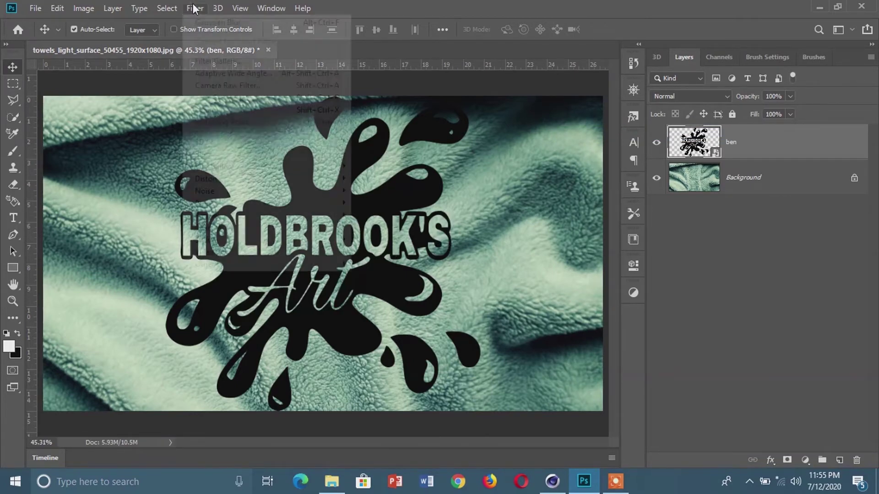
mouse_move(218, 181)
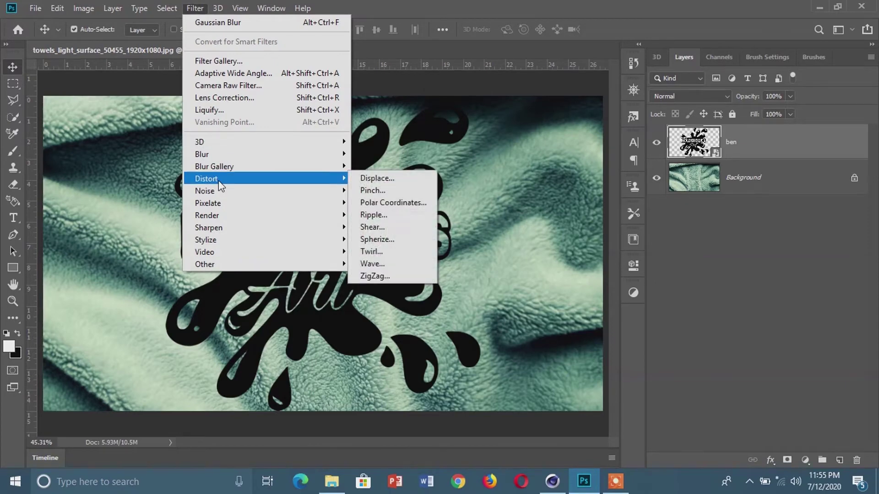
left_click(374, 174)
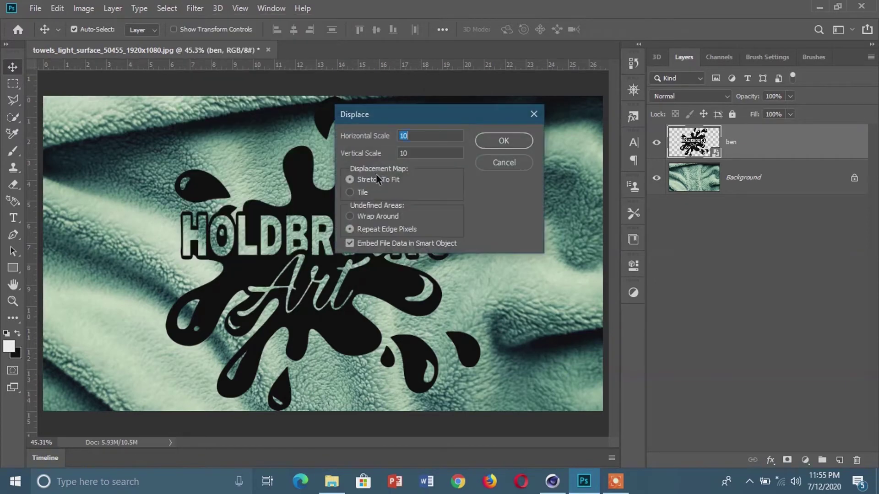
left_click(502, 144)
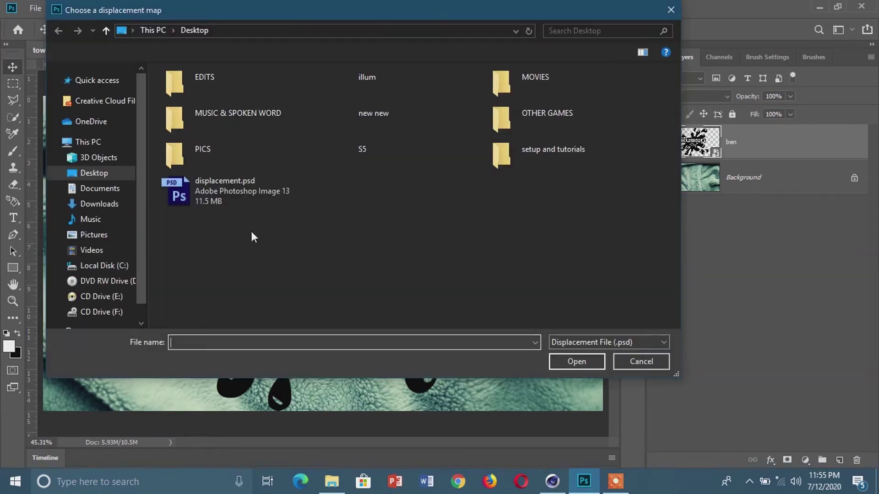
left_click(214, 191)
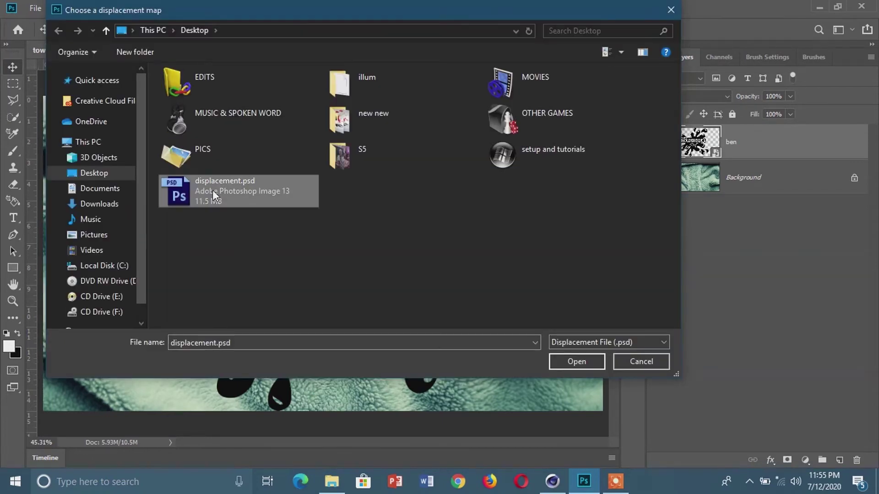
left_click(584, 359)
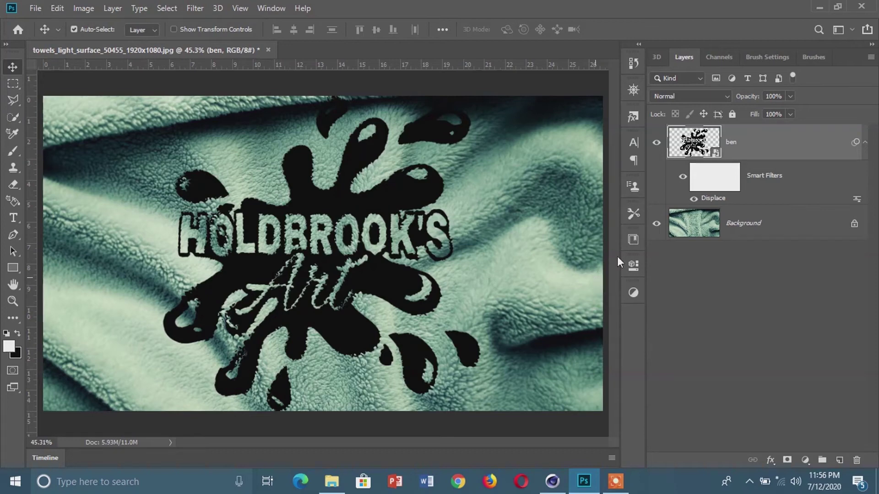
Step: Keep the logo layer's blend mode at Normal and set its fill to 0%
left_click(678, 96)
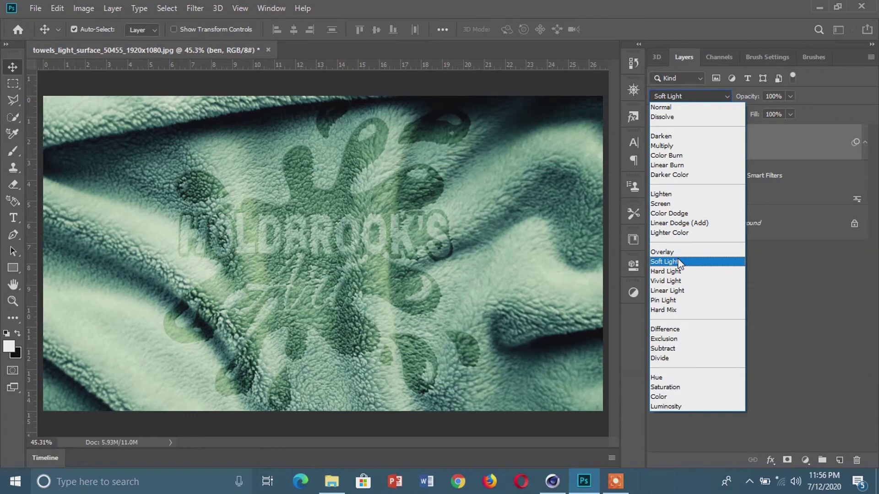
left_click(796, 293)
left_click_drag(757, 117, 661, 117)
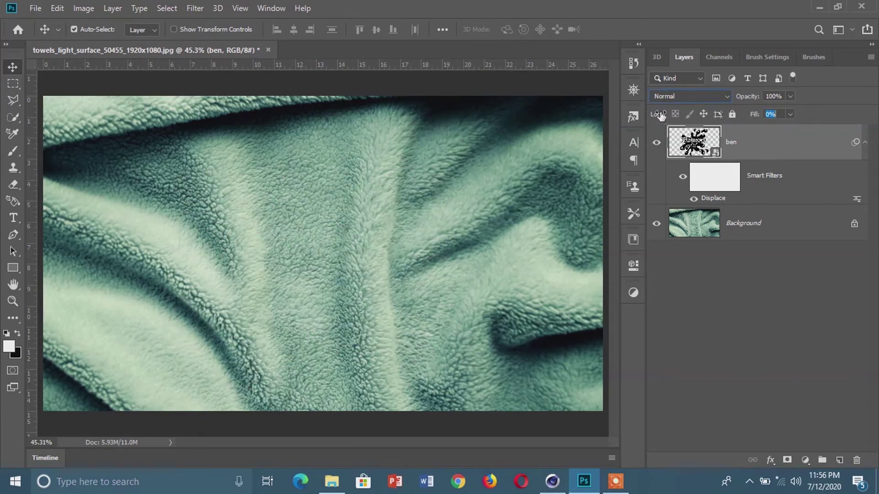
Step: Add a blue Color Overlay layer style to the ben logo layer, keeping the towel preview in view
right_click(753, 143)
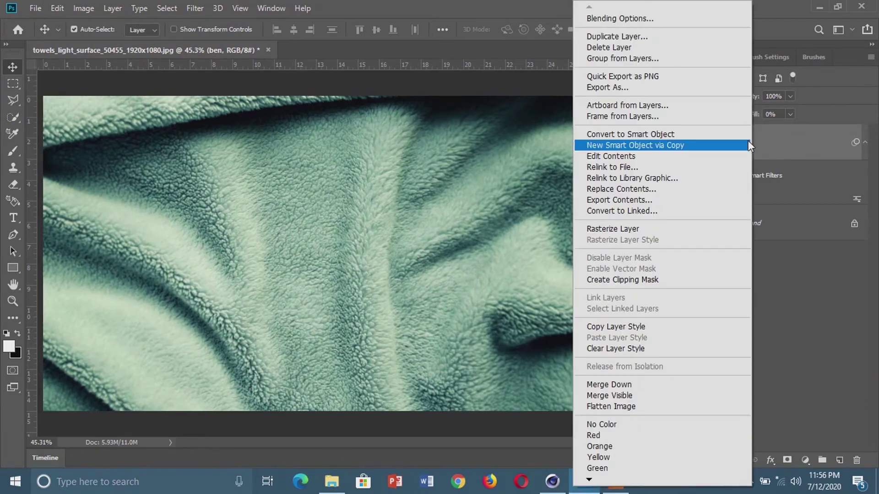
left_click(629, 18)
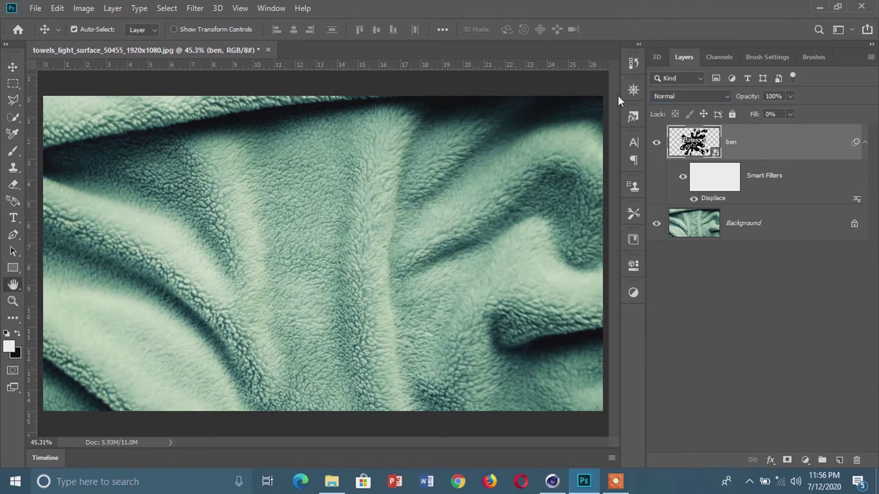
left_click_drag(530, 97, 595, 88)
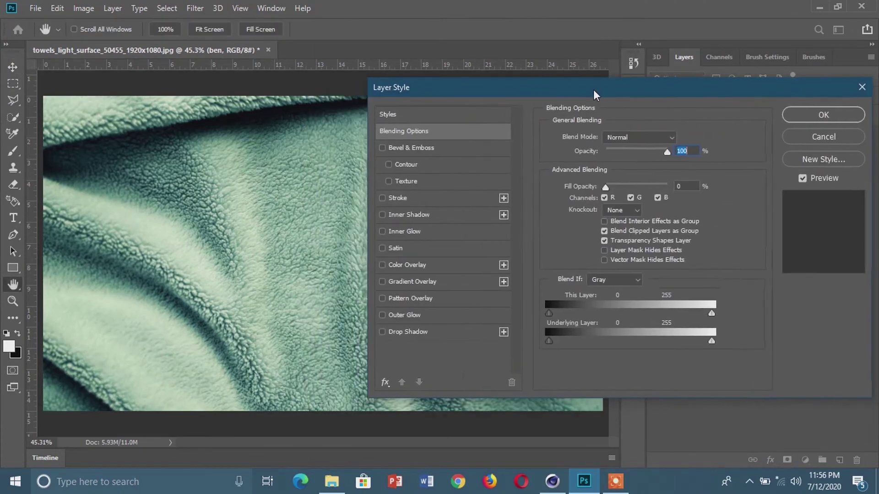
left_click(407, 266)
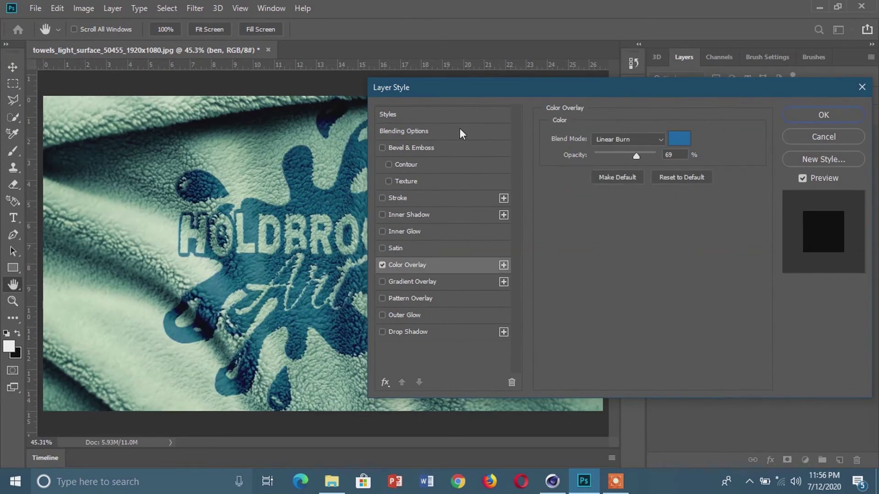
left_click_drag(454, 91, 559, 111)
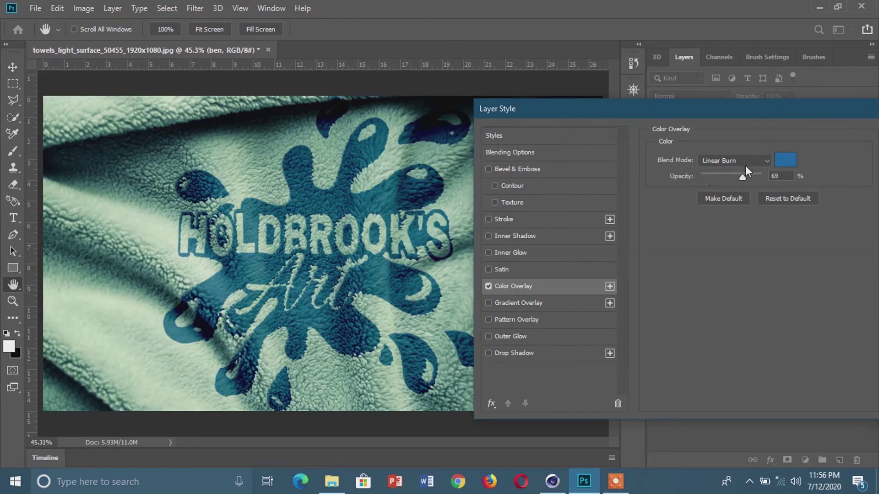
Step: Try the Normal blend mode on the Color Overlay, settle on Linear Burn, and set the overlay's opacity to 100%
left_click(731, 160)
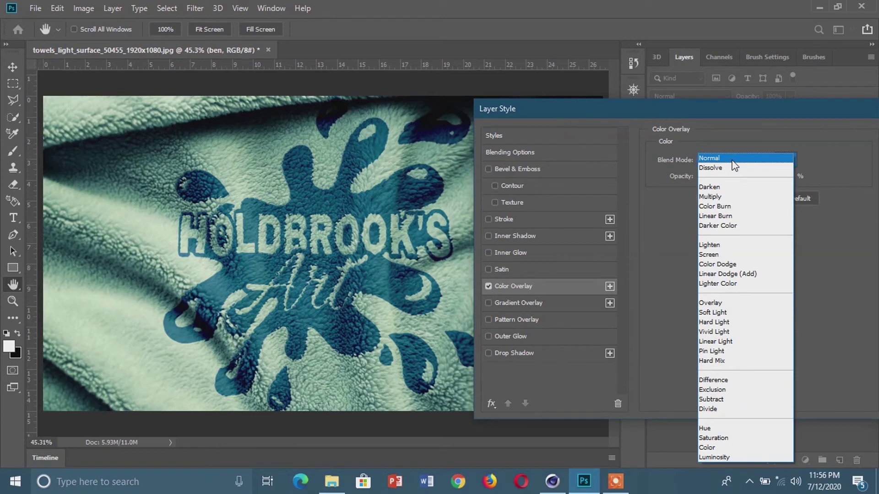
left_click(731, 161)
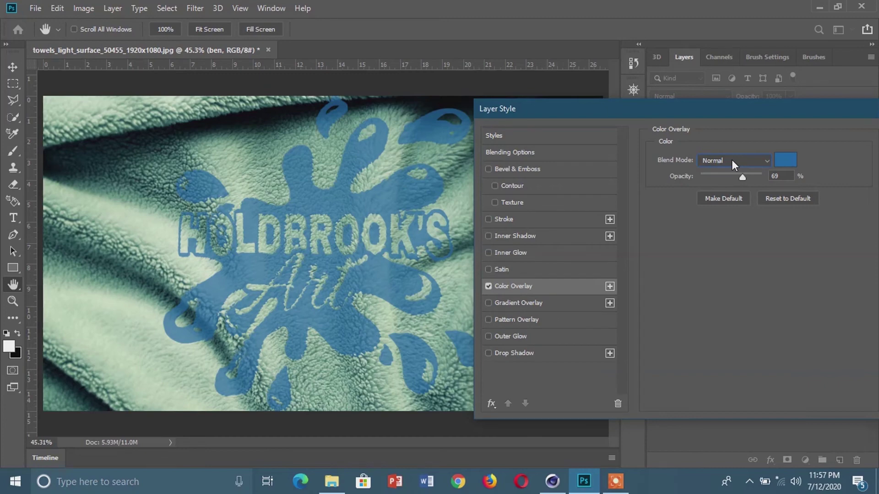
left_click(731, 160)
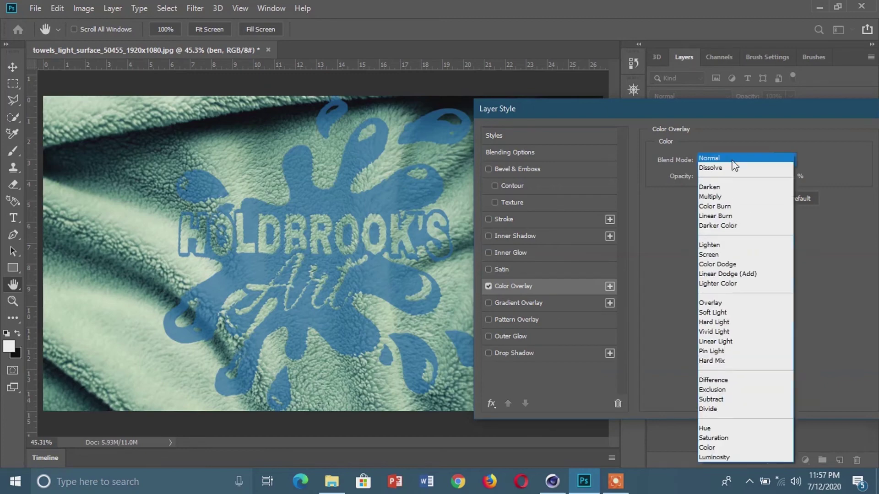
left_click(723, 217)
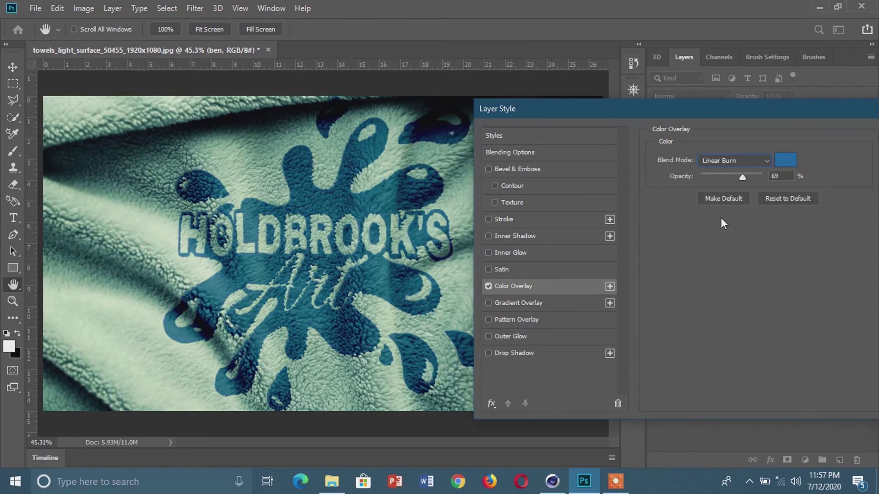
left_click_drag(749, 177, 771, 178)
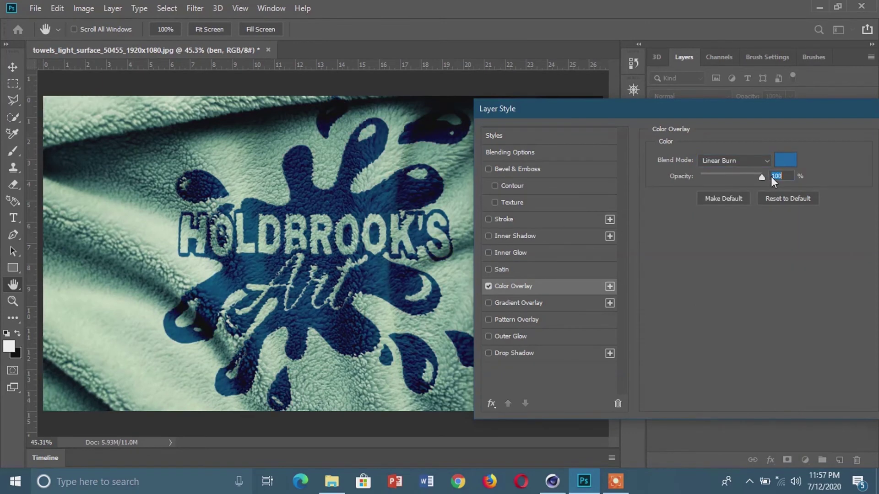
left_click_drag(725, 110, 761, 114)
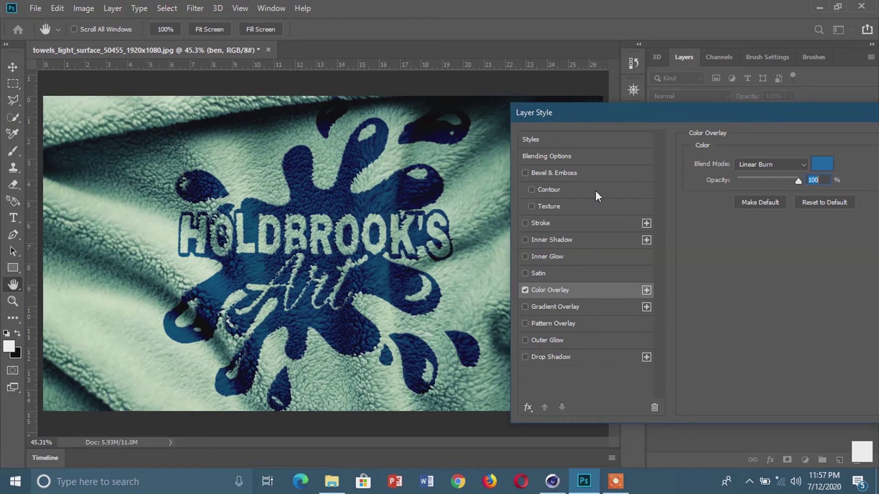
Step: Add Bevel & Emboss to the logo with the Emboss style and a shading angle of 45°
left_click(550, 172)
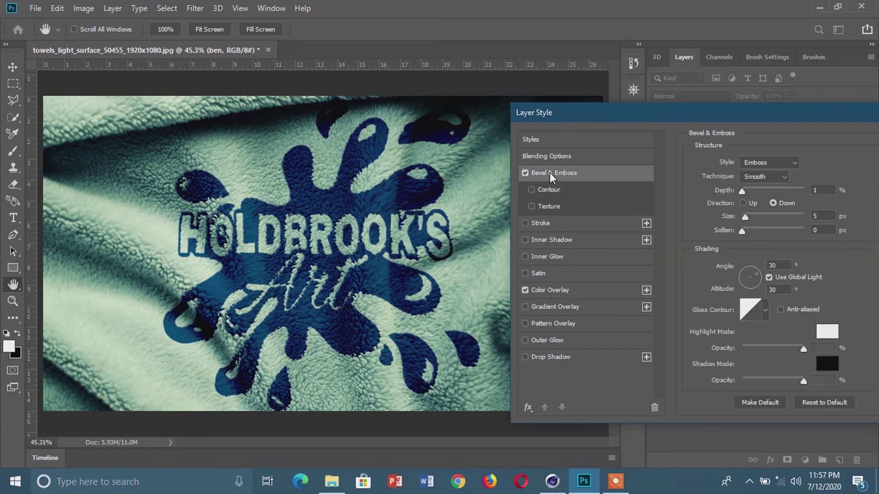
left_click(746, 164)
left_click(762, 191)
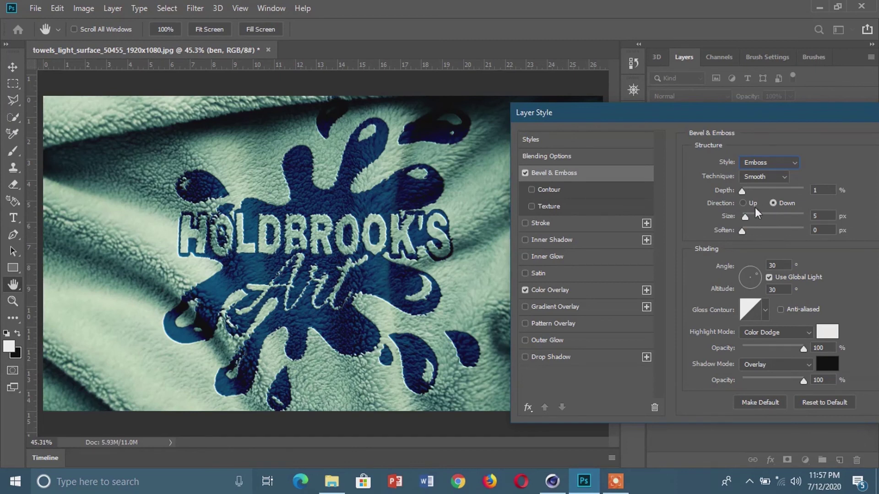
double_click(784, 268)
type("45")
left_click_drag(706, 113, 570, 111)
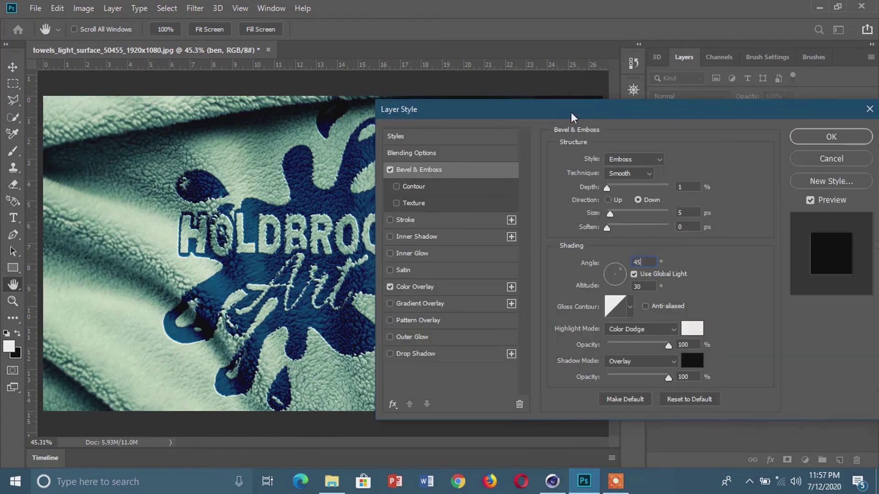